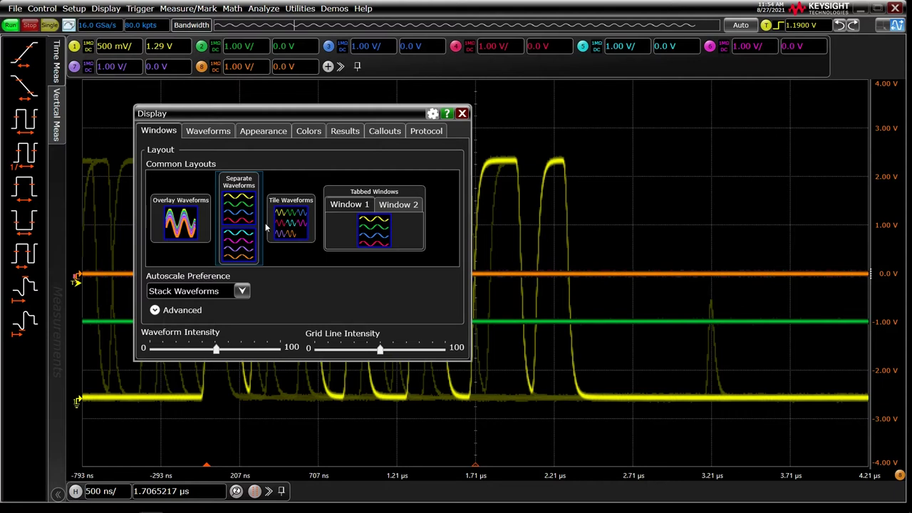
- Apply Separate then Tile Waveforms so each channel gets its own grid, and expand Advanced layout options
{"action": "left_click", "coordinate": [265, 227]}
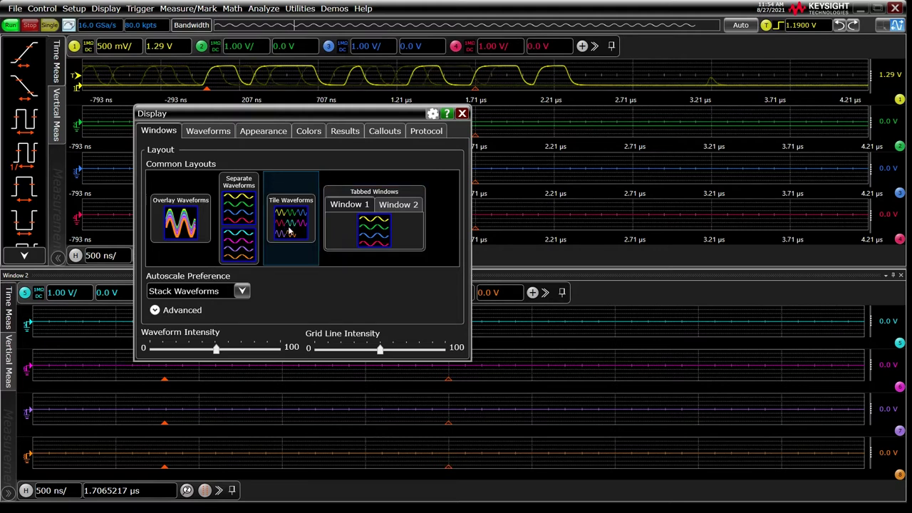
{"action": "left_click", "coordinate": [289, 230]}
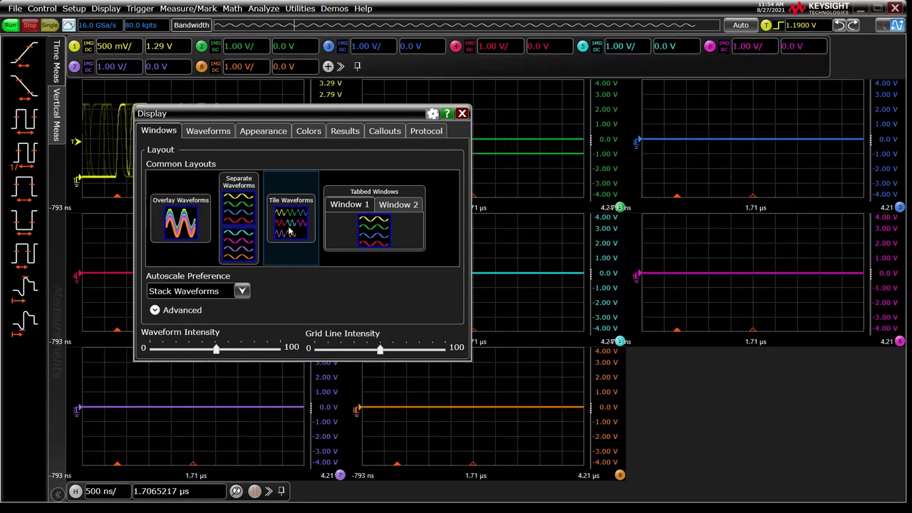
{"action": "left_click_drag", "start_coordinate": [351, 119], "coordinate": [715, 139]}
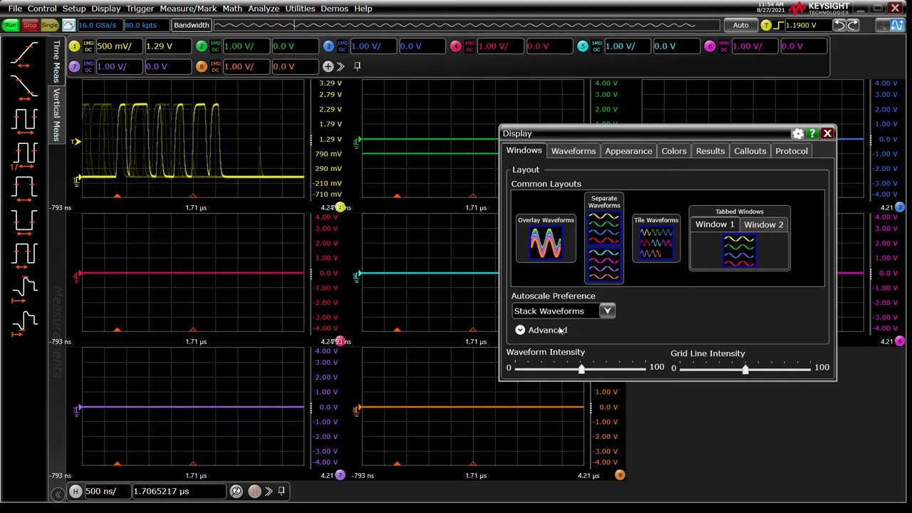
{"action": "left_click", "coordinate": [548, 330]}
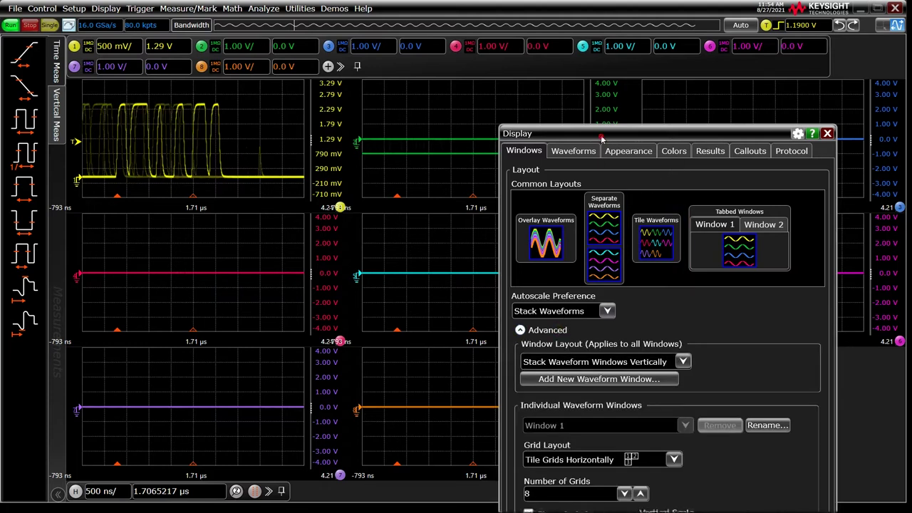
{"action": "left_click_drag", "start_coordinate": [607, 134], "coordinate": [617, 26]}
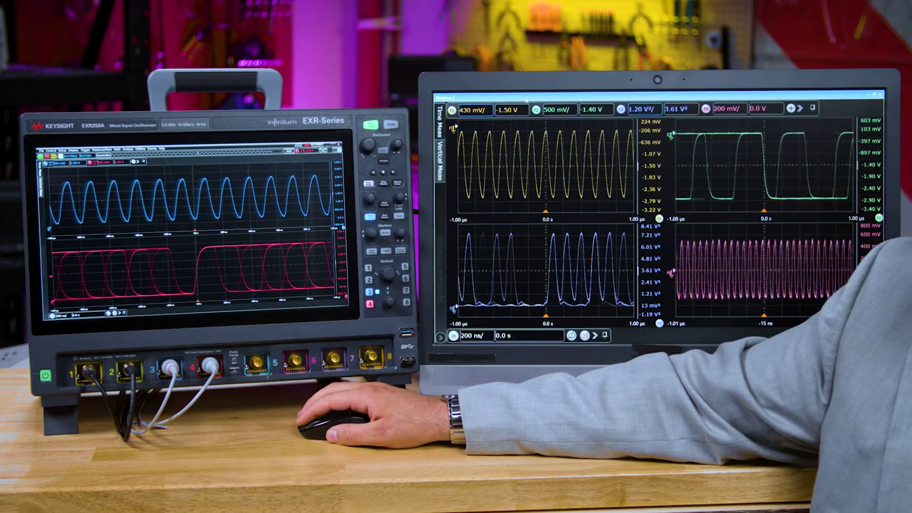
- Set Tab Waveform Windows with grids stacked vertically, briefly trying brighter grid intensity
{"action": "left_click", "coordinate": [526, 108]}
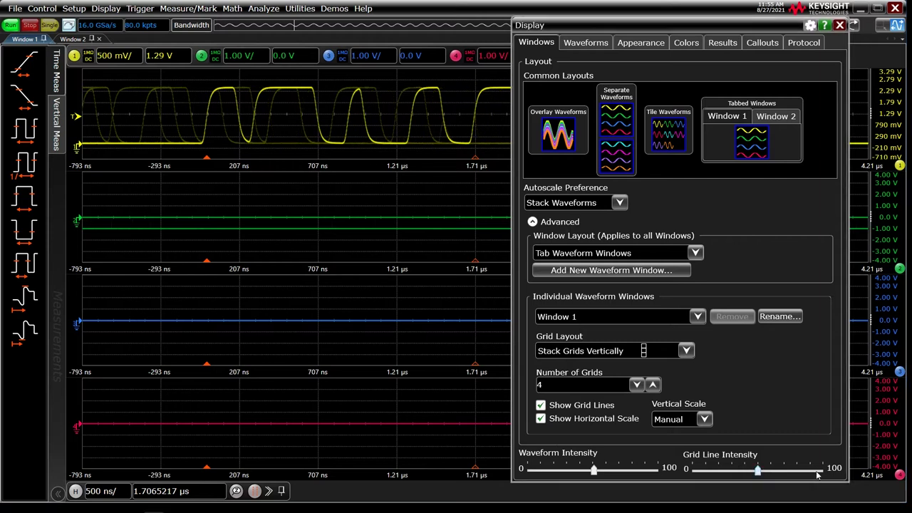
{"action": "mouse_move", "coordinate": [758, 472]}
{"action": "left_mouse_down"}
{"action": "mouse_move", "coordinate": [833, 470]}
{"action": "mouse_move", "coordinate": [761, 471]}
{"action": "left_mouse_up"}
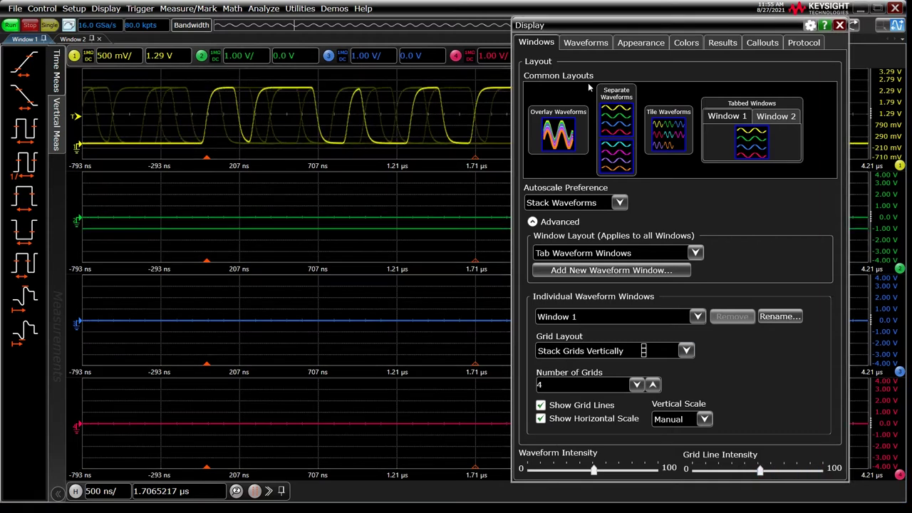
- Toggle waveform persistence to Infinite and back to Minimum
{"action": "left_click", "coordinate": [581, 43]}
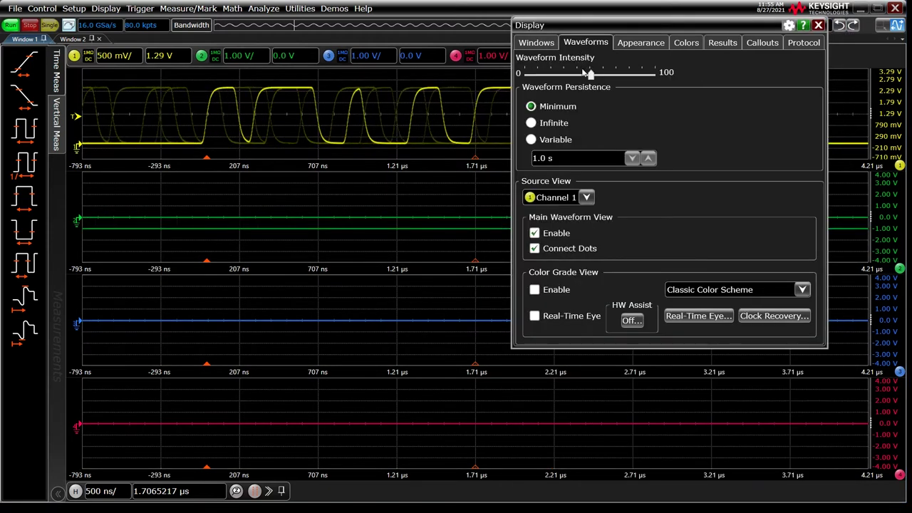
{"action": "left_click", "coordinate": [553, 124]}
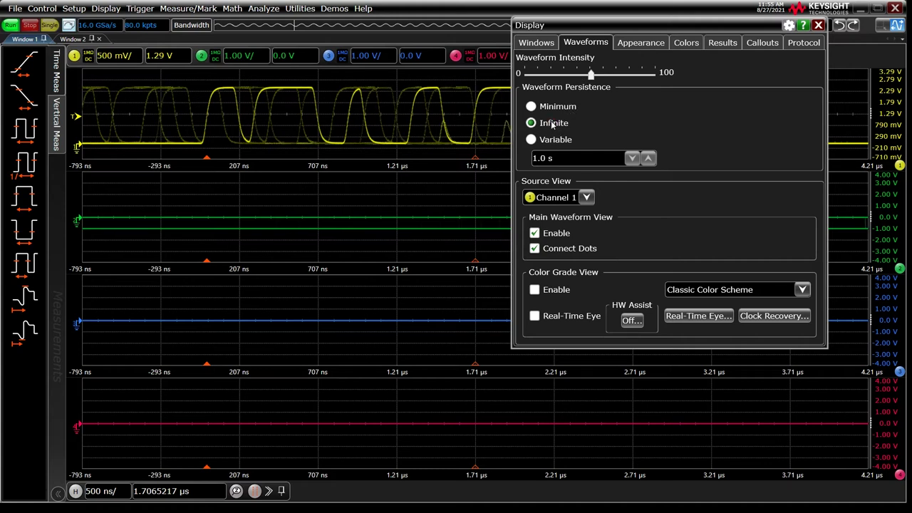
{"action": "left_click", "coordinate": [552, 107]}
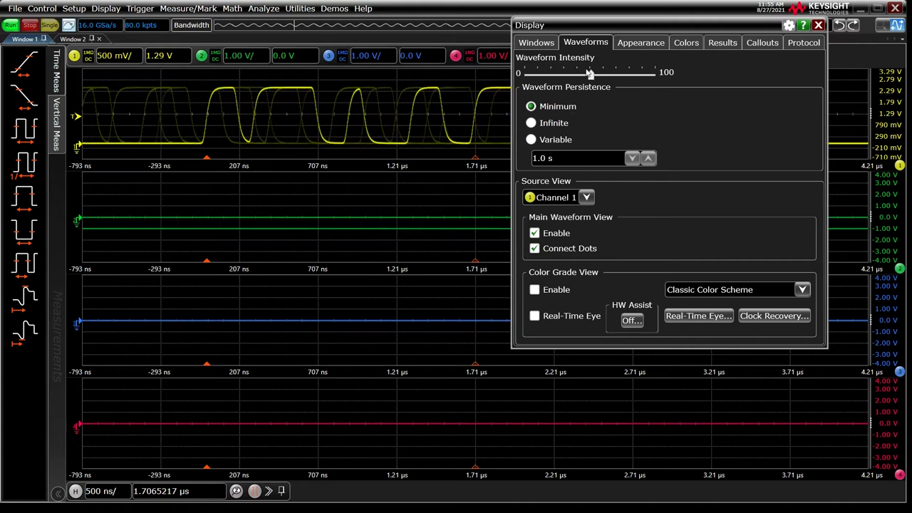
- Keep dialog opacity at 100% after previewing lower, and set dialog size to Large
{"action": "left_click", "coordinate": [625, 44]}
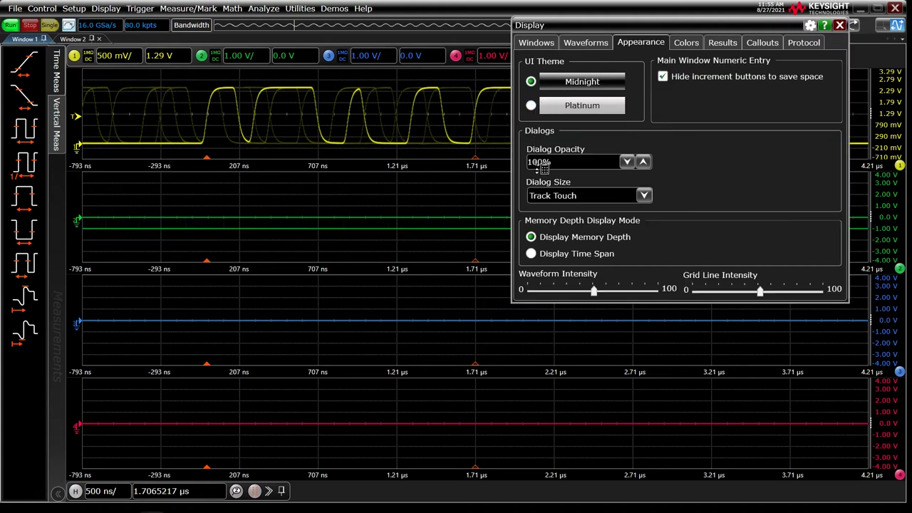
{"action": "left_click_drag", "start_coordinate": [544, 166], "coordinate": [603, 168]}
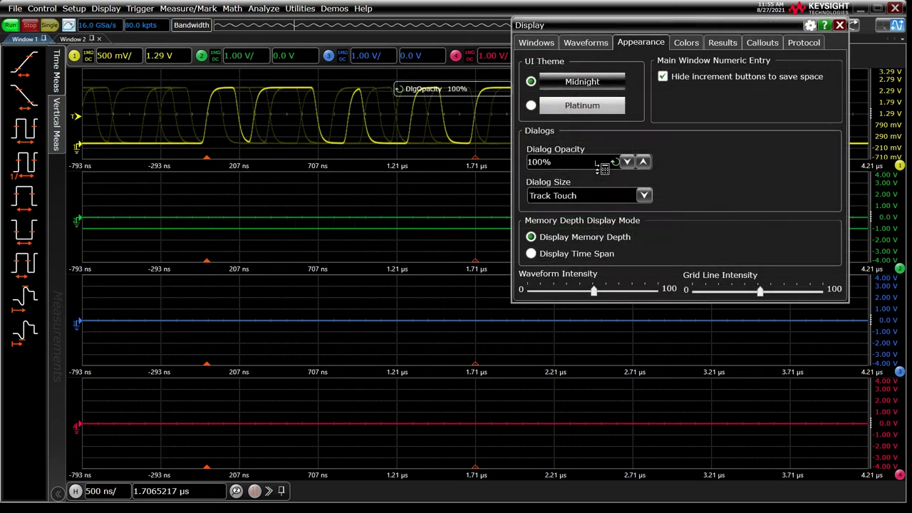
{"action": "left_click", "coordinate": [582, 201]}
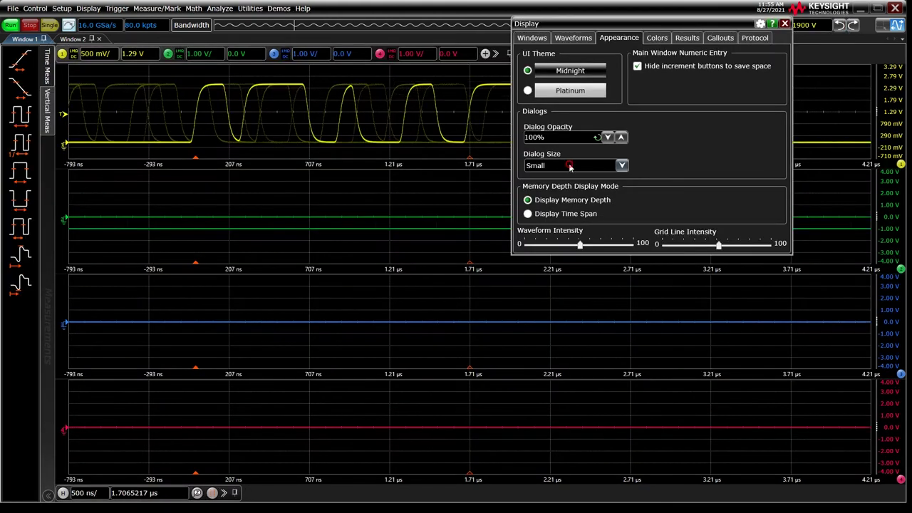
{"action": "left_click", "coordinate": [570, 166]}
{"action": "left_click", "coordinate": [563, 199]}
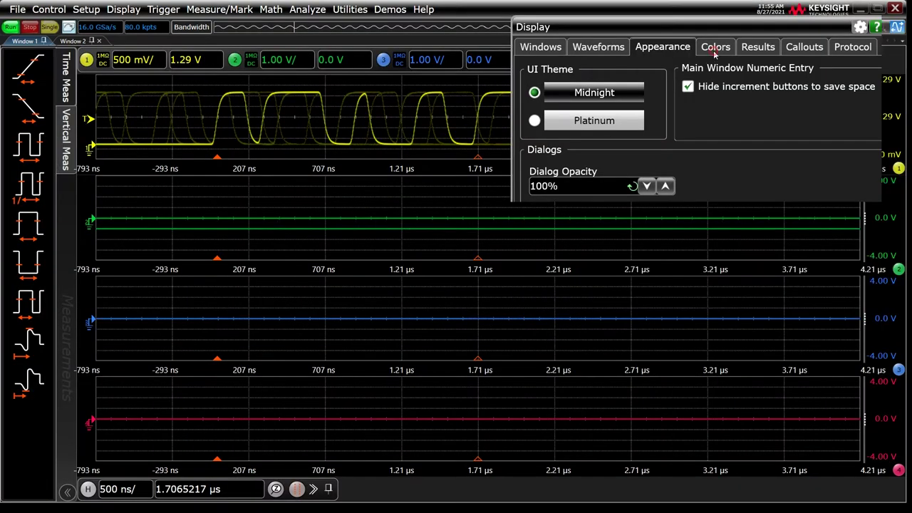
- Recolour channel 1 grey-olive with the colour picker and apply it
{"action": "left_click", "coordinate": [715, 51]}
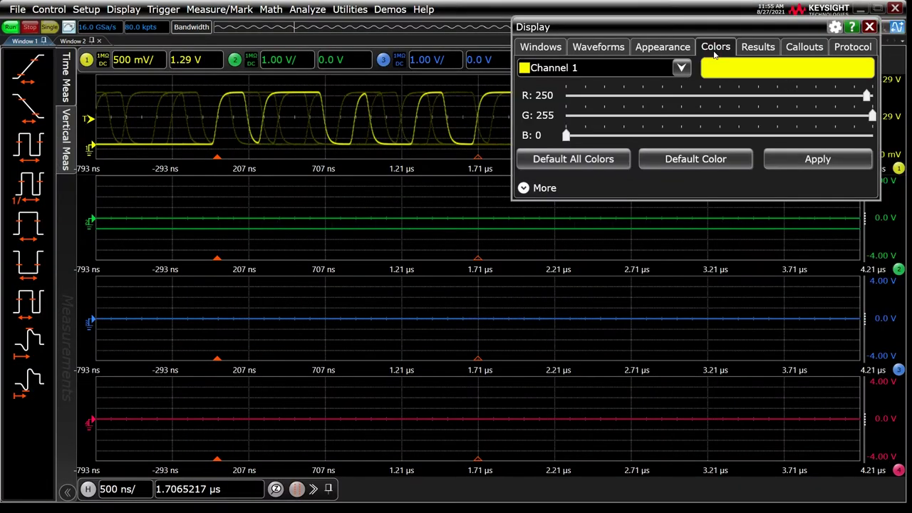
{"action": "left_click", "coordinate": [546, 189]}
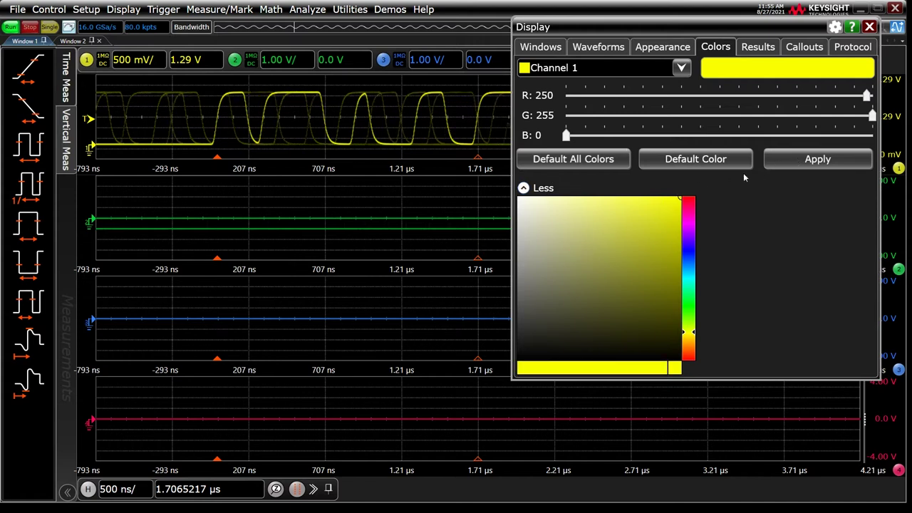
{"action": "left_click", "coordinate": [544, 263]}
{"action": "left_click", "coordinate": [806, 163]}
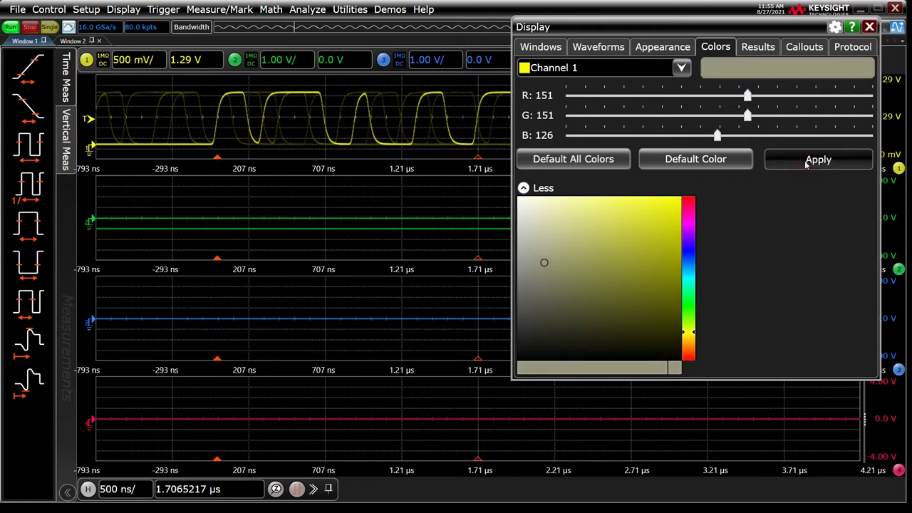
- Turn the waveform background red, then restore all display colours to defaults
{"action": "left_click", "coordinate": [632, 67]}
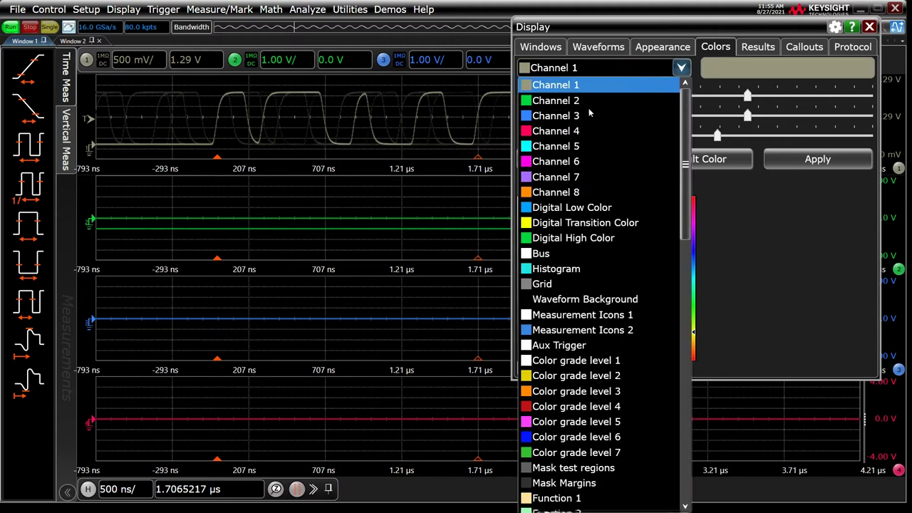
{"action": "left_click", "coordinate": [566, 299]}
{"action": "left_click", "coordinate": [627, 226]}
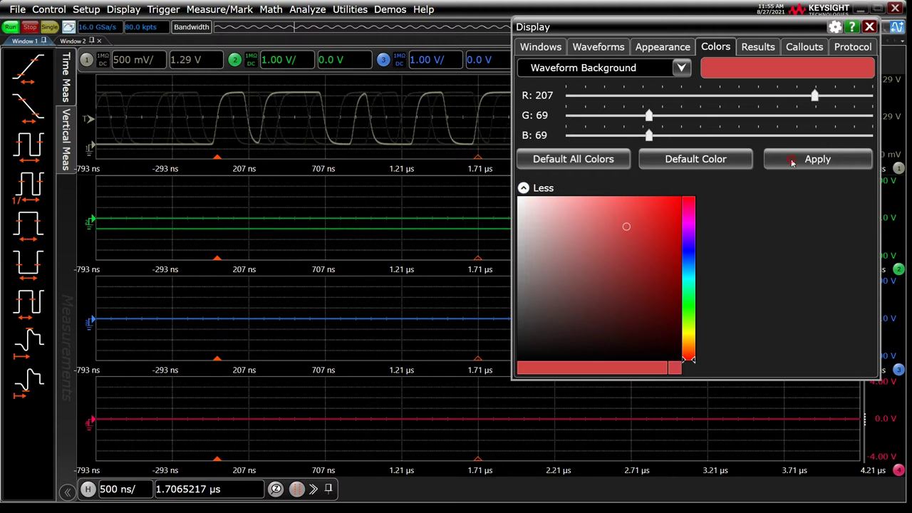
{"action": "left_click", "coordinate": [791, 163]}
{"action": "left_click", "coordinate": [598, 161]}
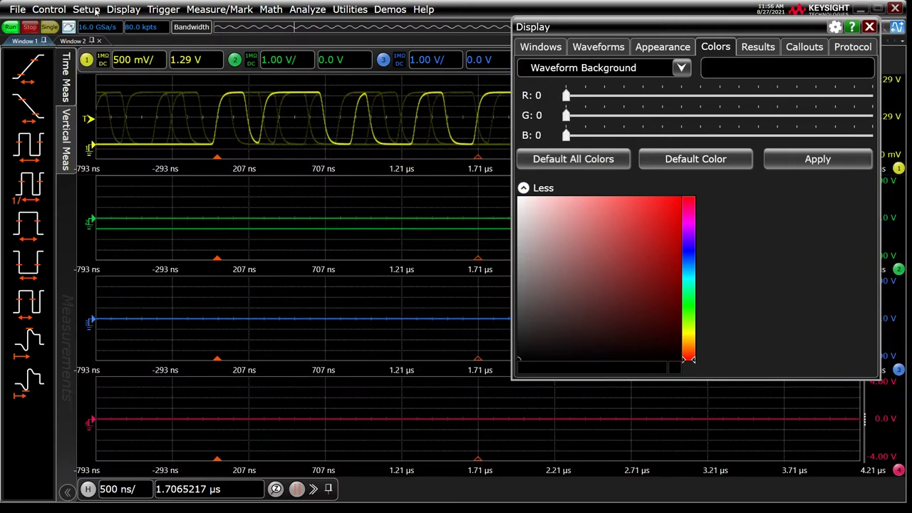
{"action": "left_click", "coordinate": [16, 10]}
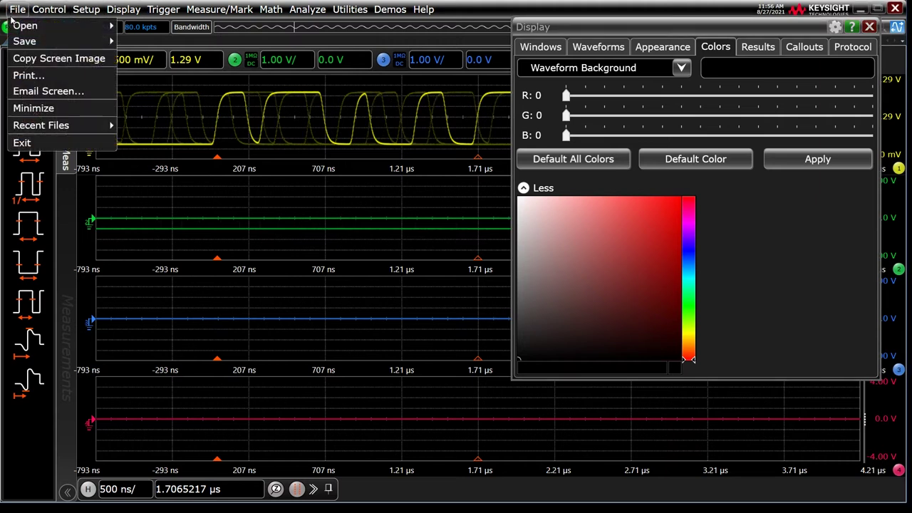
- Open and close the Print dialog without printing, then browse Results, Callouts and protocol display options
{"action": "left_click", "coordinate": [28, 78]}
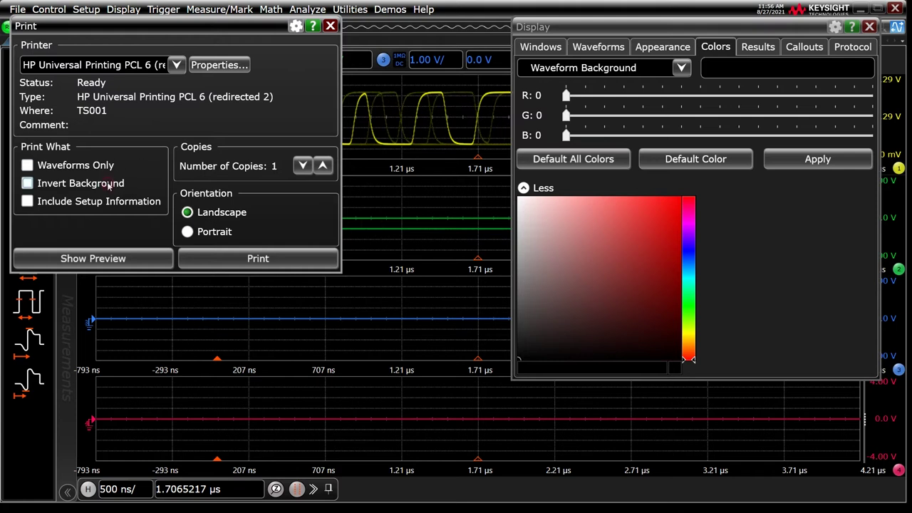
{"action": "left_click", "coordinate": [330, 26]}
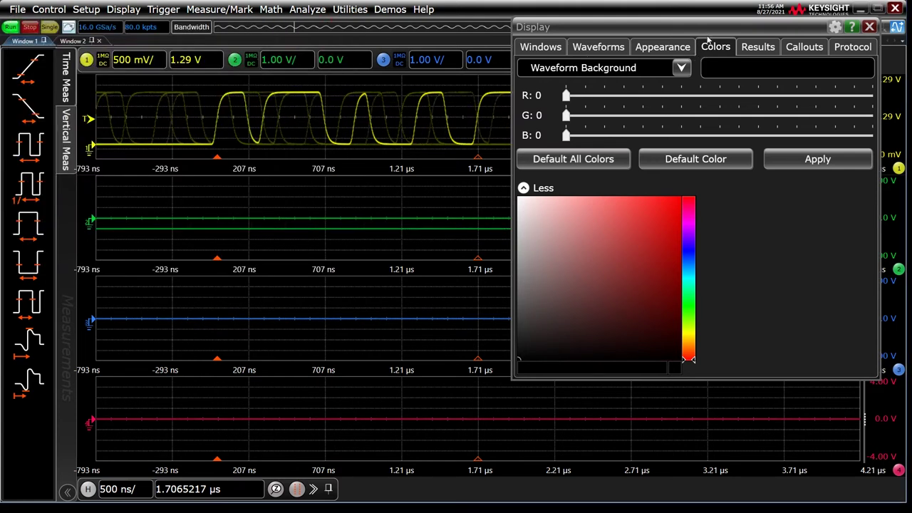
{"action": "left_click", "coordinate": [768, 47]}
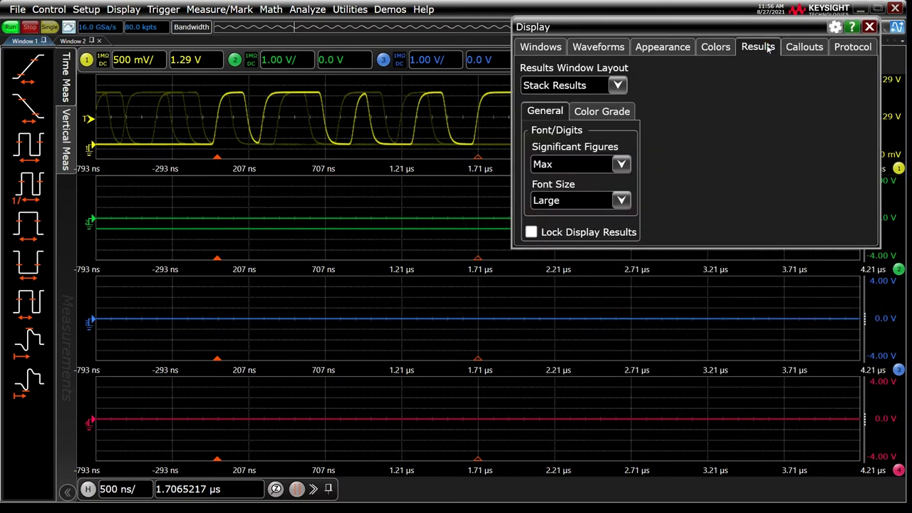
{"action": "left_click", "coordinate": [809, 47]}
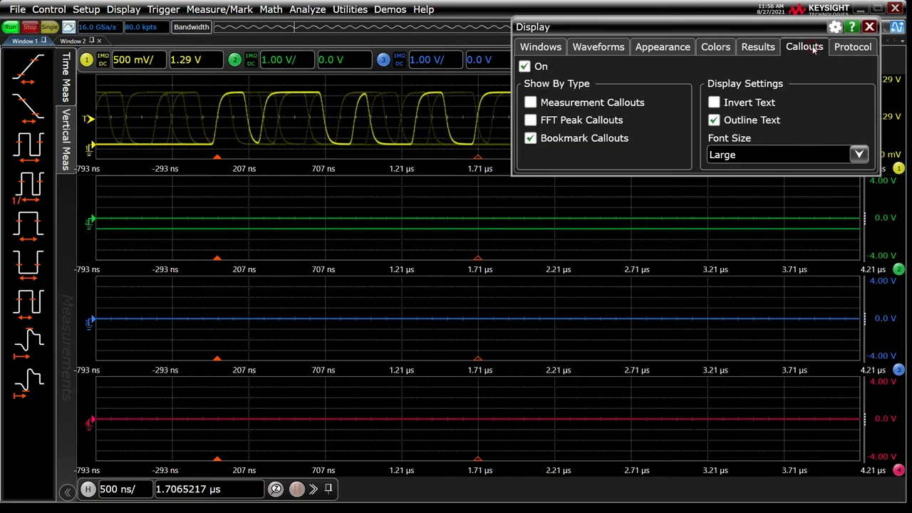
{"action": "left_click", "coordinate": [852, 47]}
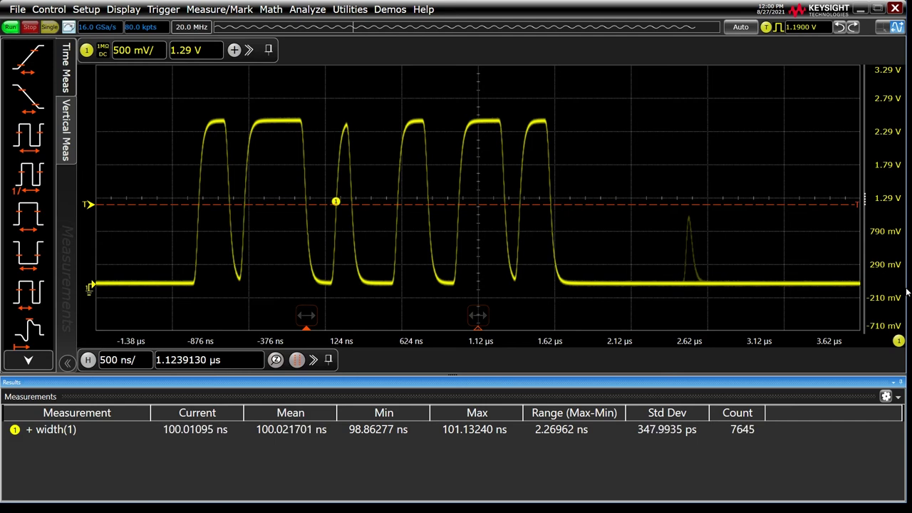
- Open the trigger setup and the Save/Load Trigger Setup panel, browsing stored quick setups
{"action": "left_click", "coordinate": [163, 9]}
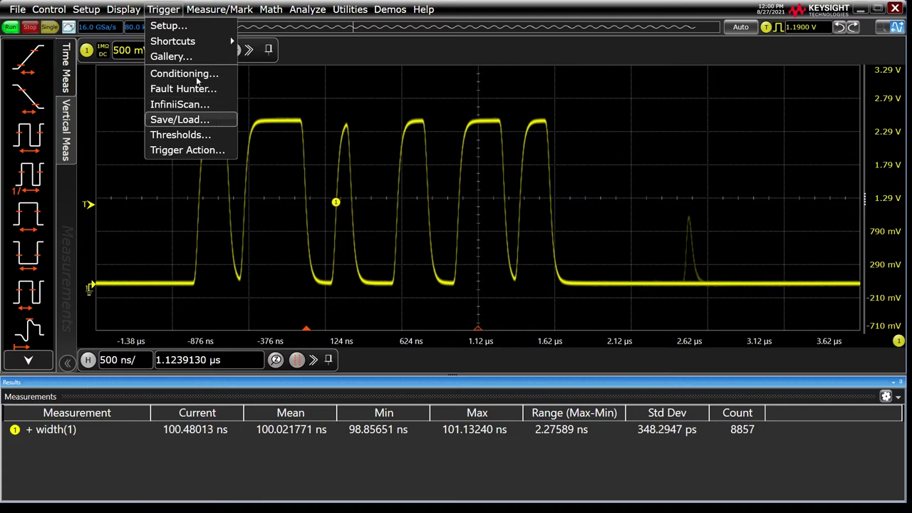
{"action": "left_click", "coordinate": [172, 25]}
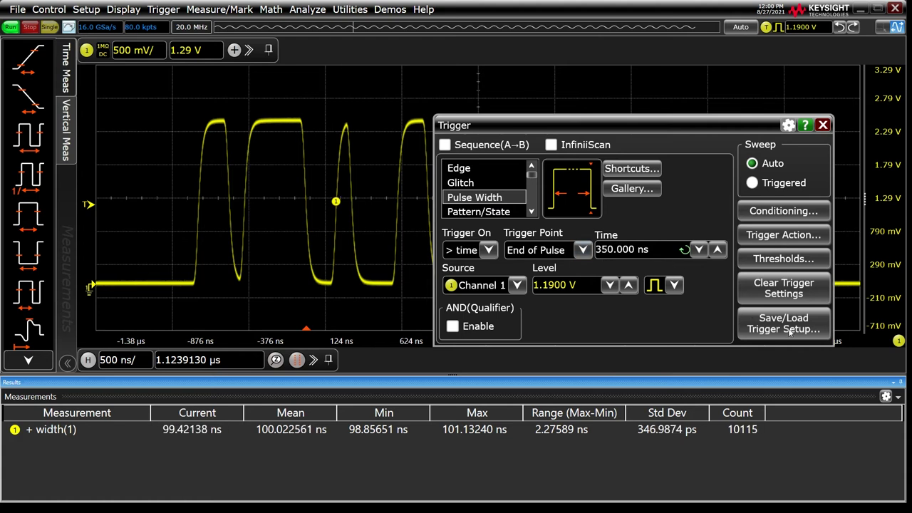
{"action": "left_click", "coordinate": [163, 9]}
{"action": "left_click", "coordinate": [184, 120]}
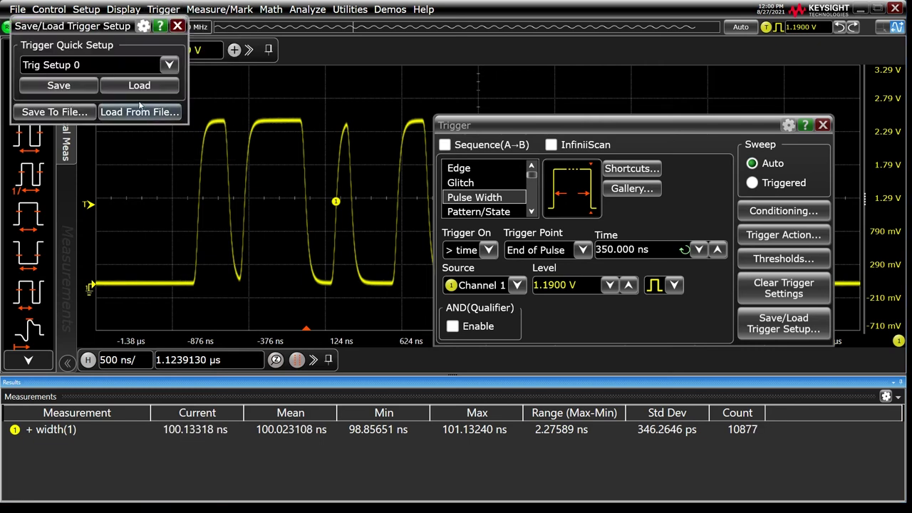
{"action": "left_click", "coordinate": [169, 64]}
- Save the pulse-width trigger setup to a file named '400 ns Pulse'
{"action": "left_click", "coordinate": [62, 112]}
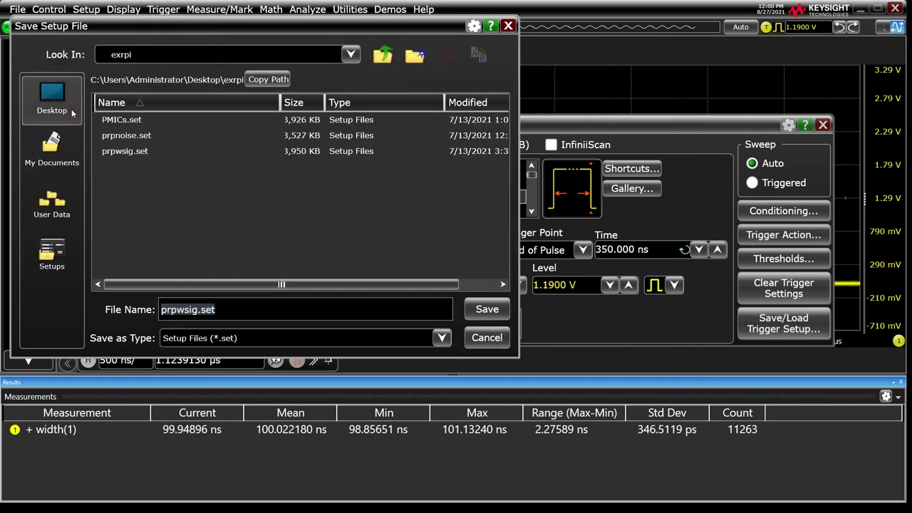
{"action": "key", "text": "BackSpace"}
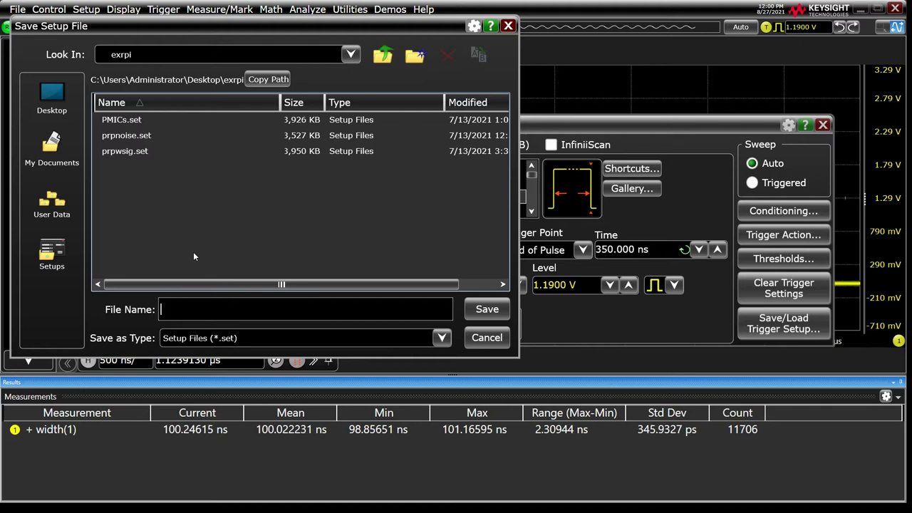
{"action": "type", "text": "400 ns Pu"}
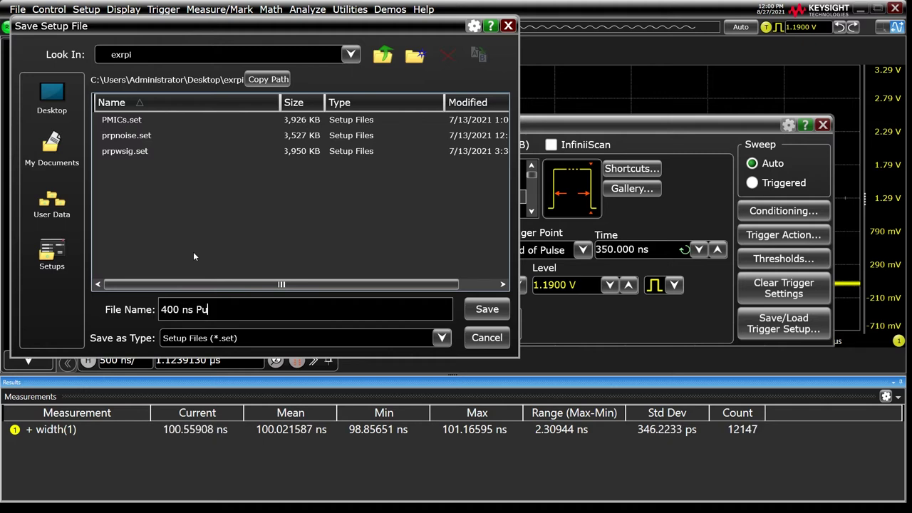
{"action": "type", "text": "lse"}
{"action": "left_click", "coordinate": [476, 314]}
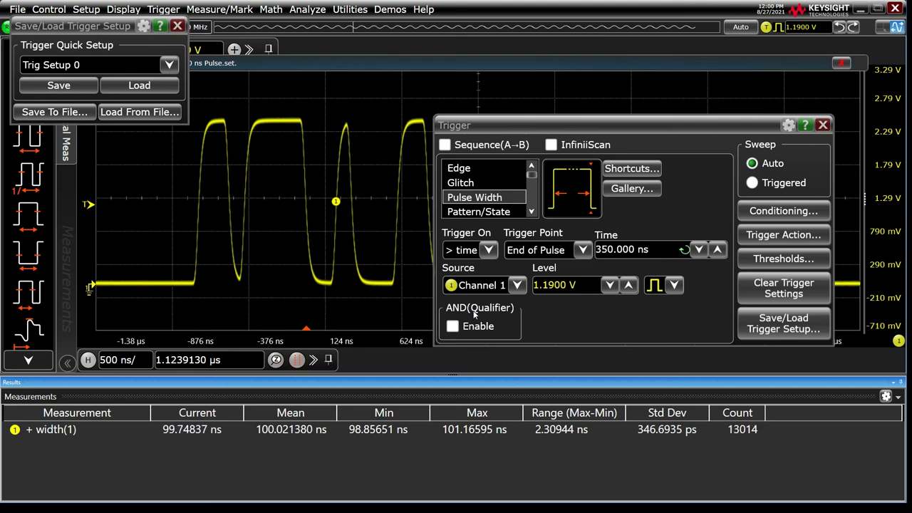
{"action": "left_click", "coordinate": [177, 27]}
{"action": "left_click", "coordinate": [795, 333]}
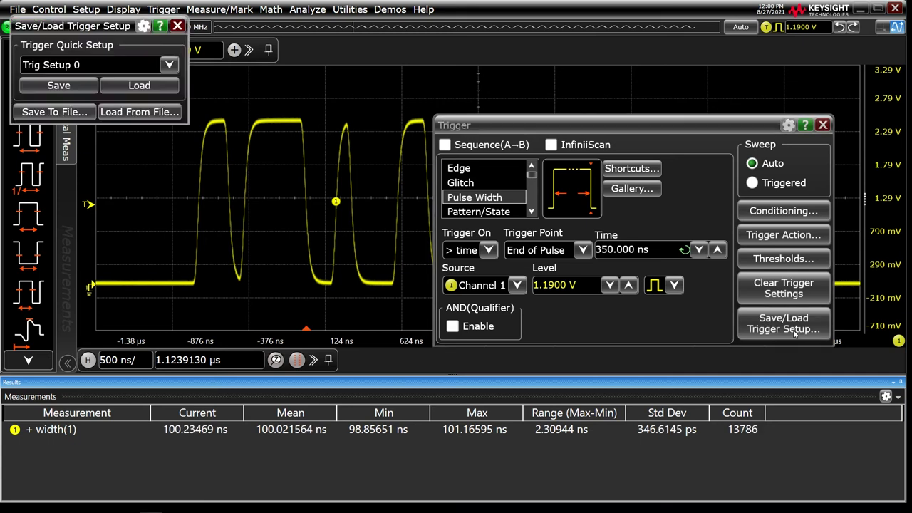
{"action": "left_click", "coordinate": [177, 28]}
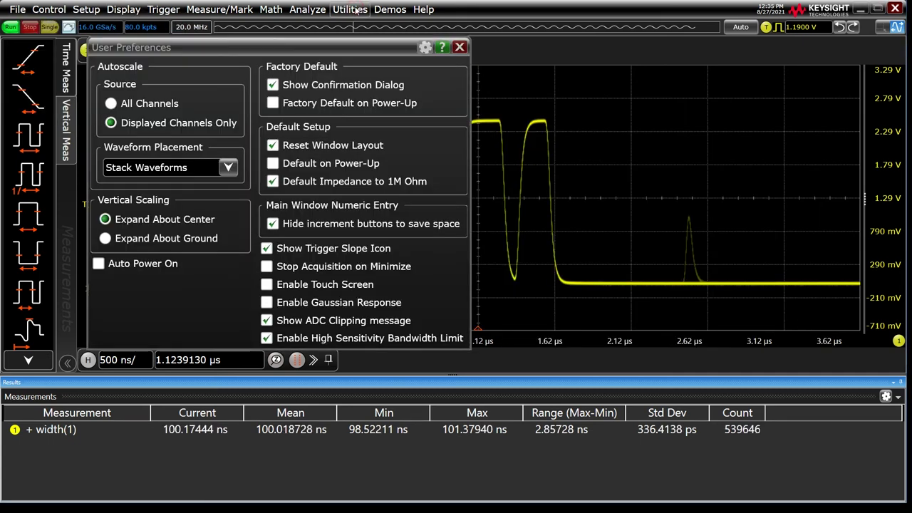
- Open User Preferences from the Utilities menu
{"action": "left_click", "coordinate": [350, 9]}
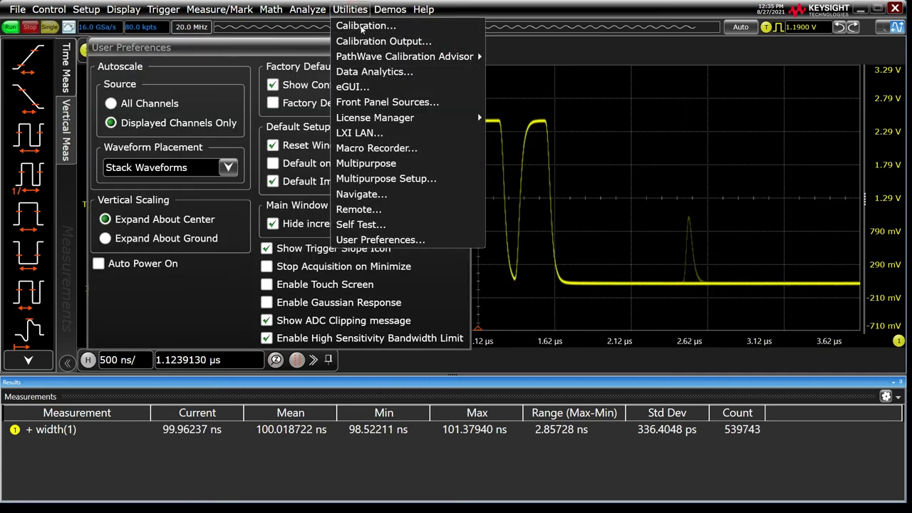
{"action": "left_click", "coordinate": [272, 48]}
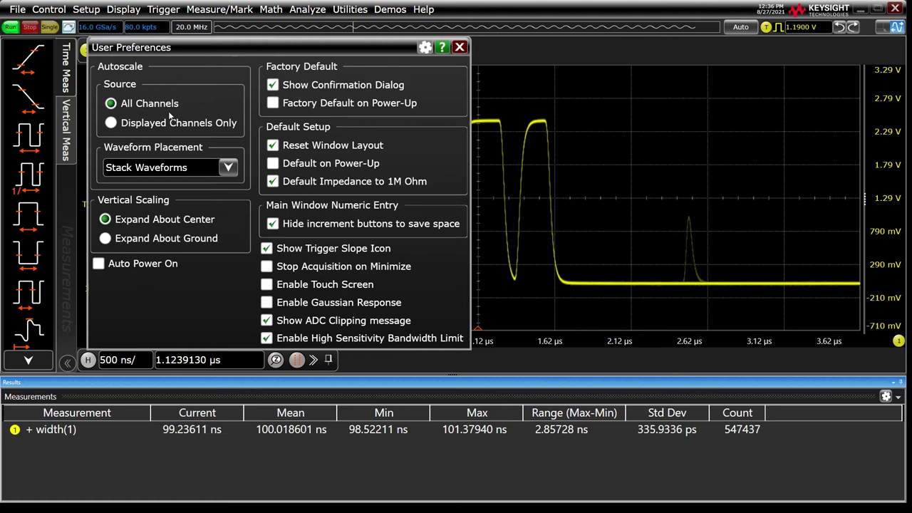
- Move User Preferences aside and test Expand About Ground while scrolling channel 1's vertical scale
{"action": "mouse_move", "coordinate": [191, 51]}
{"action": "left_mouse_down"}
{"action": "mouse_move", "coordinate": [503, 62]}
{"action": "mouse_move", "coordinate": [561, 83]}
{"action": "left_mouse_up"}
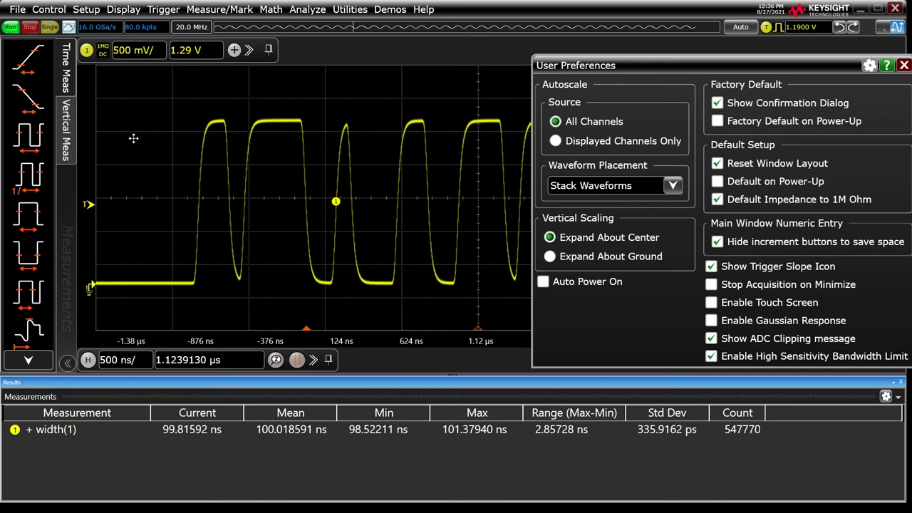
{"action": "scroll", "coordinate": [133, 54], "scroll_direction": "down", "scroll_amount": 1}
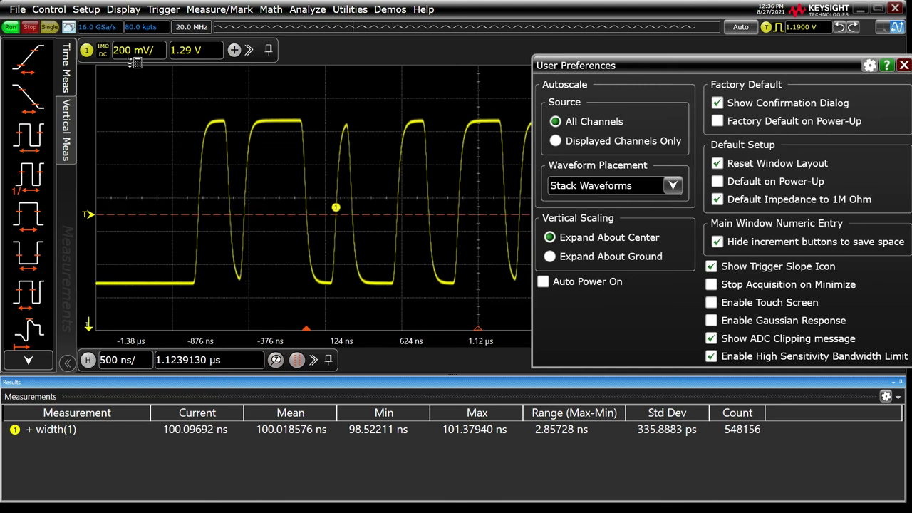
{"action": "left_click", "coordinate": [133, 54]}
{"action": "scroll", "coordinate": [132, 57], "scroll_direction": "down", "scroll_amount": 1}
{"action": "scroll", "coordinate": [133, 57], "scroll_direction": "up", "scroll_amount": 2}
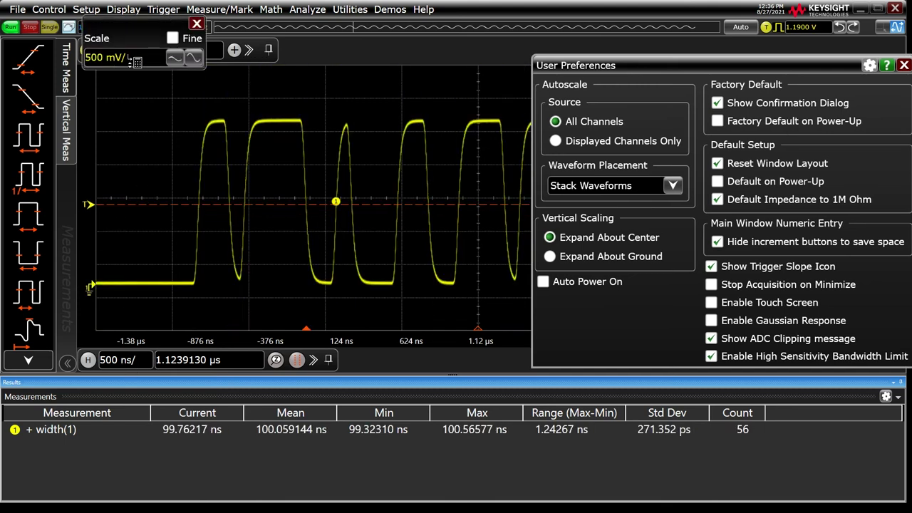
{"action": "left_click", "coordinate": [611, 255]}
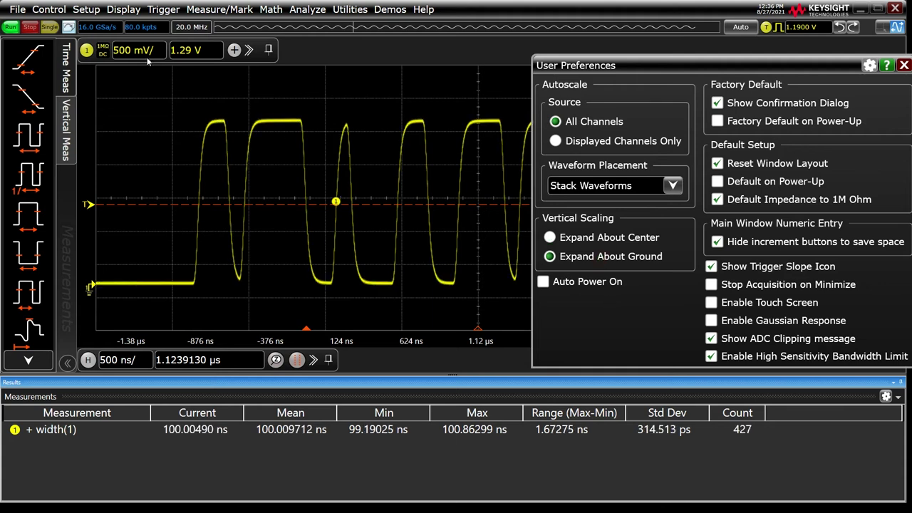
{"action": "scroll", "coordinate": [148, 62], "scroll_direction": "down", "scroll_amount": 1}
{"action": "scroll", "coordinate": [148, 62], "scroll_direction": "down", "scroll_amount": 2}
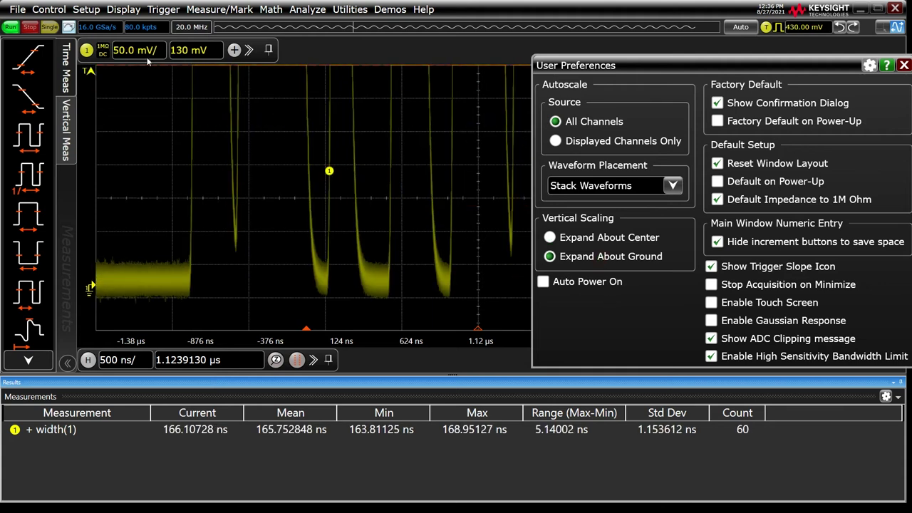
{"action": "scroll", "coordinate": [148, 62], "scroll_direction": "up", "scroll_amount": 2}
{"action": "scroll", "coordinate": [149, 62], "scroll_direction": "up", "scroll_amount": 1}
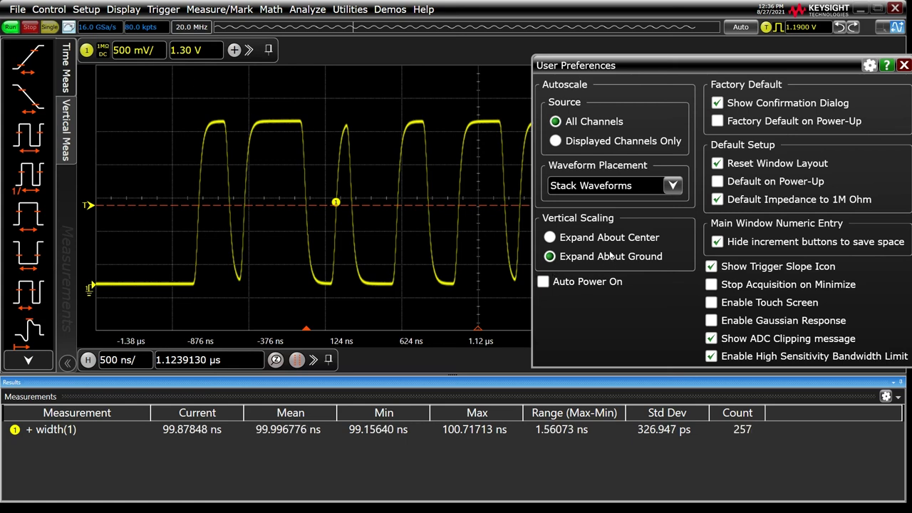
- Toggle Auto Power On on and off, then toggle the factory-default-on-power-up option
{"action": "left_click", "coordinate": [583, 282]}
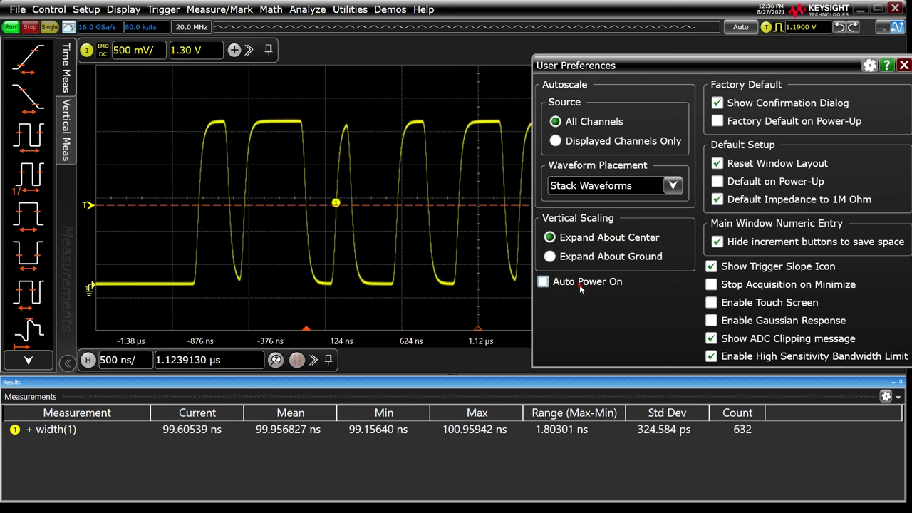
{"action": "left_click", "coordinate": [580, 285]}
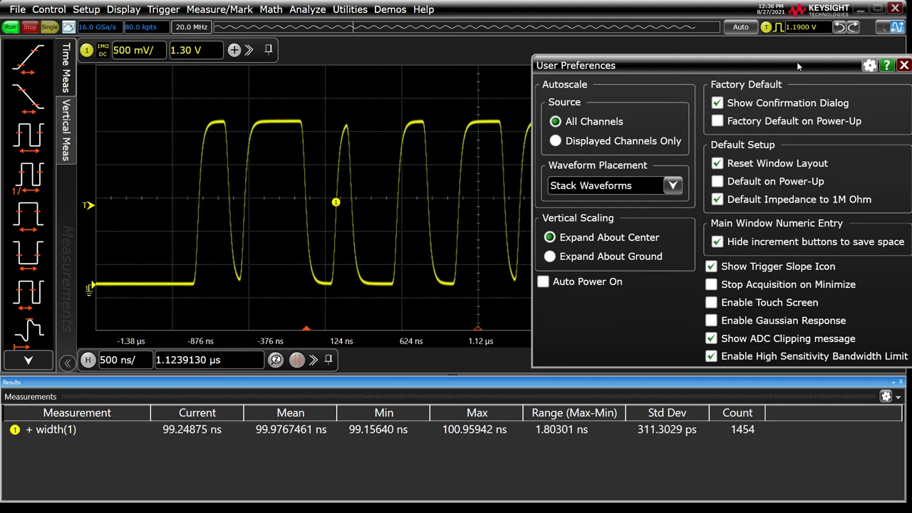
{"action": "left_click_drag", "start_coordinate": [797, 61], "coordinate": [710, 48]}
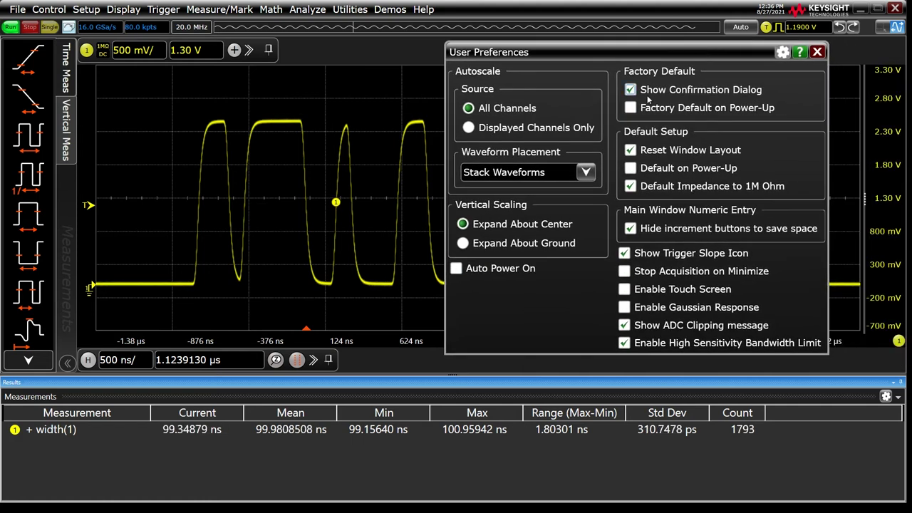
{"action": "left_click", "coordinate": [631, 108]}
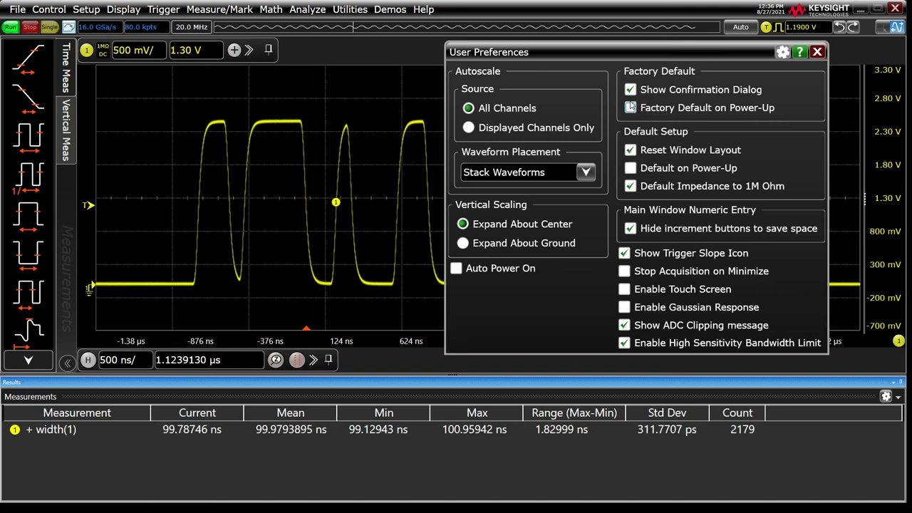
{"action": "left_click", "coordinate": [87, 9]}
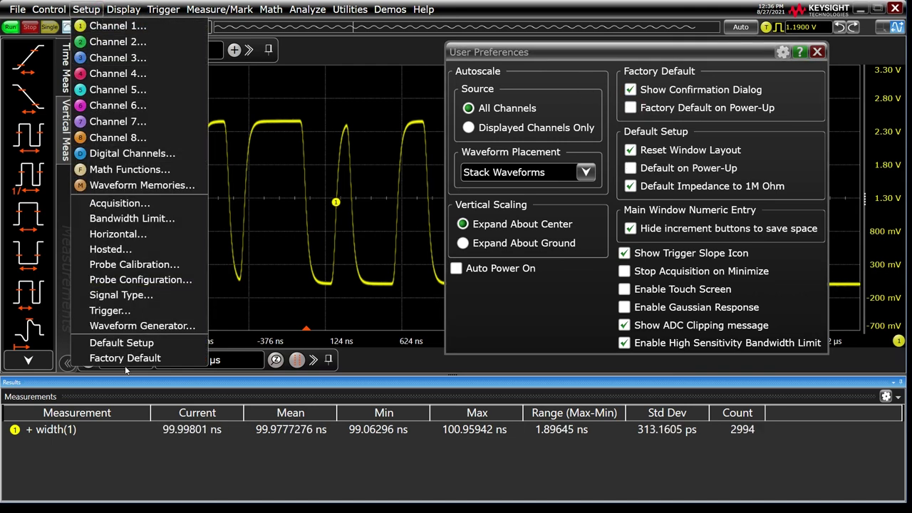
{"action": "left_click", "coordinate": [126, 358]}
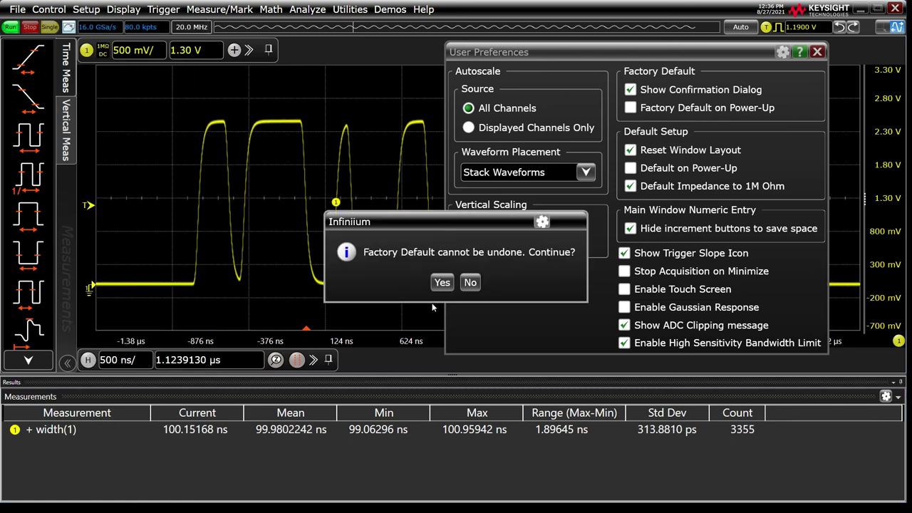
{"action": "left_click", "coordinate": [471, 283]}
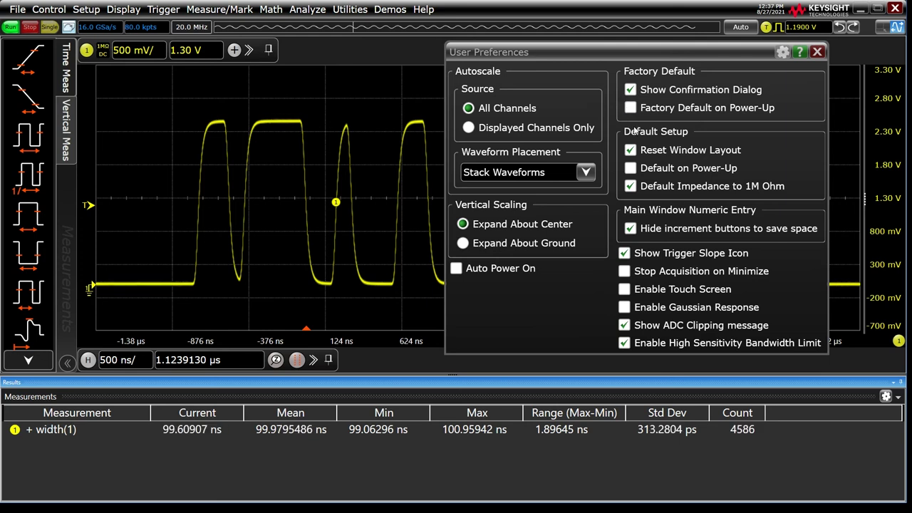
{"action": "left_click", "coordinate": [631, 169]}
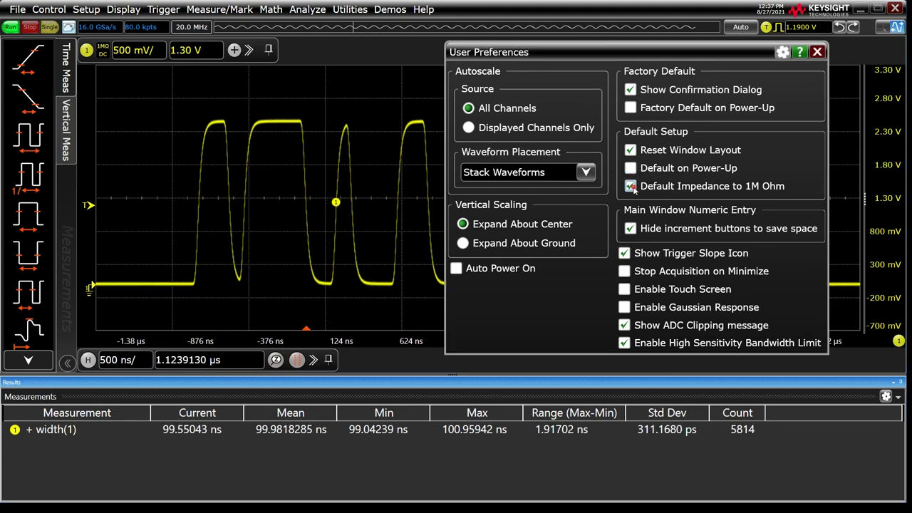
{"action": "left_click", "coordinate": [631, 186]}
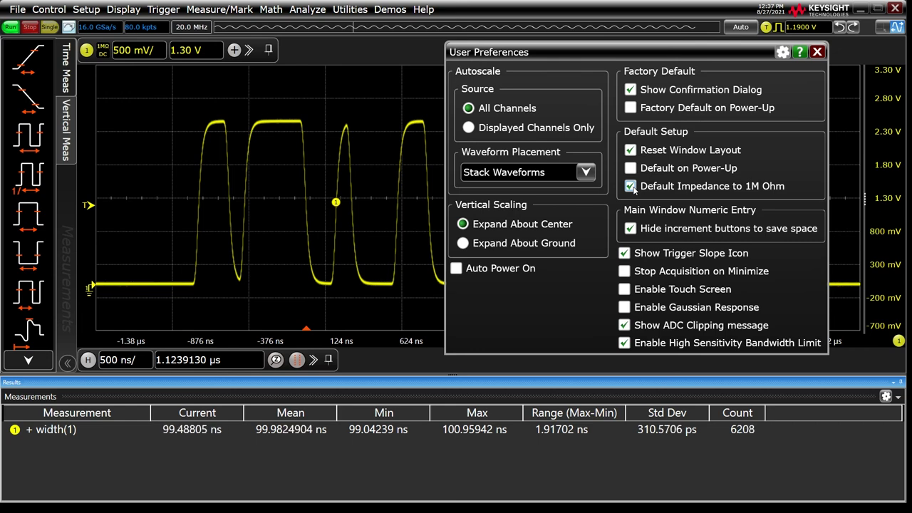